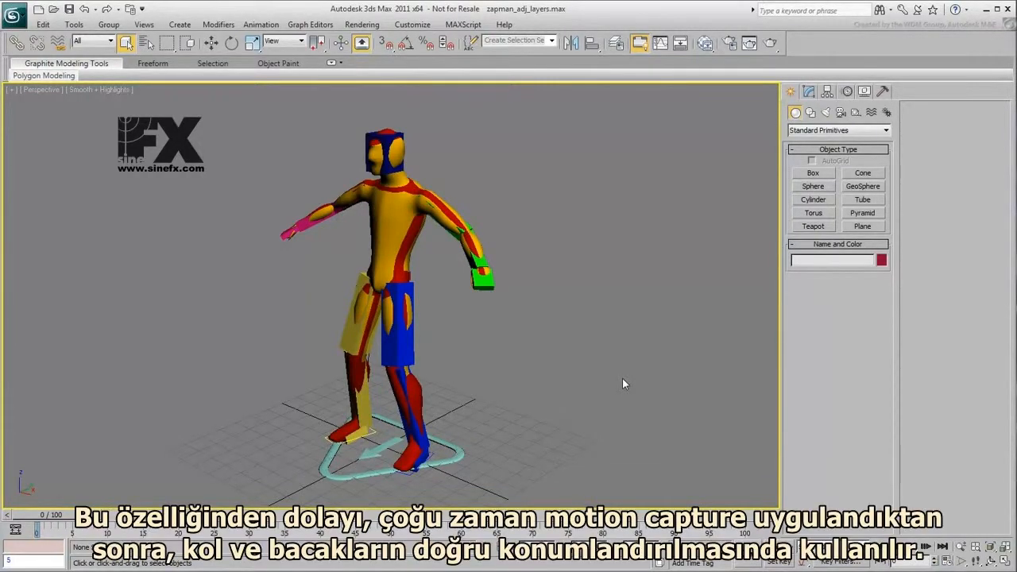
# Step: Select the Base Human triangle under the character and show its motion parameters with the Layer Manager
pyautogui.click(461, 452)
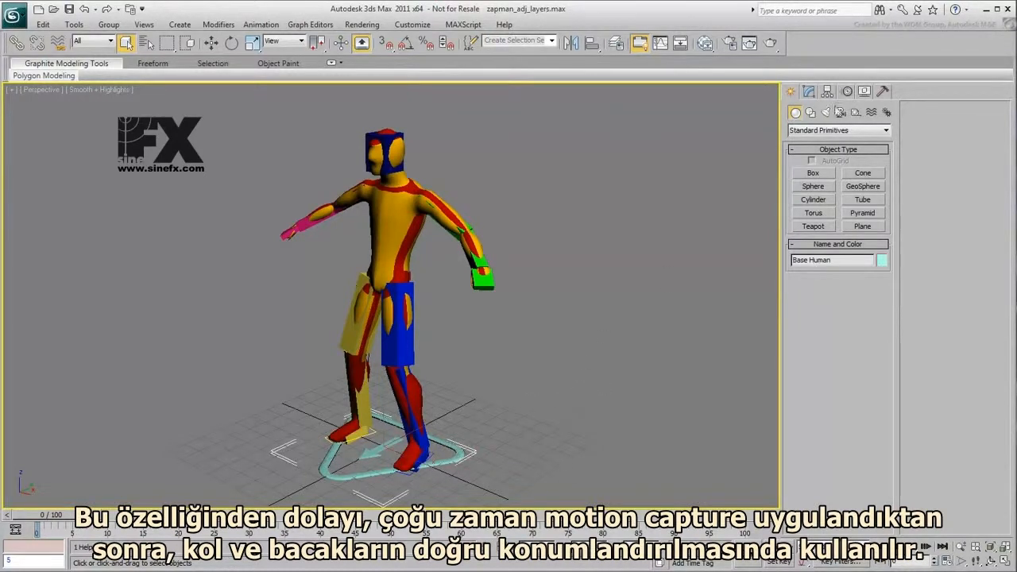
pyautogui.click(847, 92)
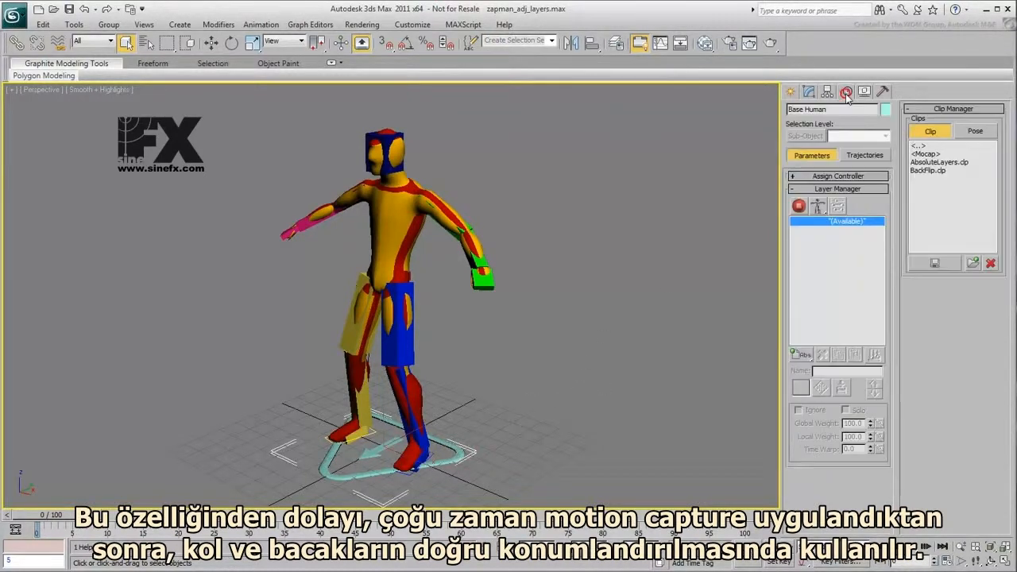
pyautogui.click(807, 356)
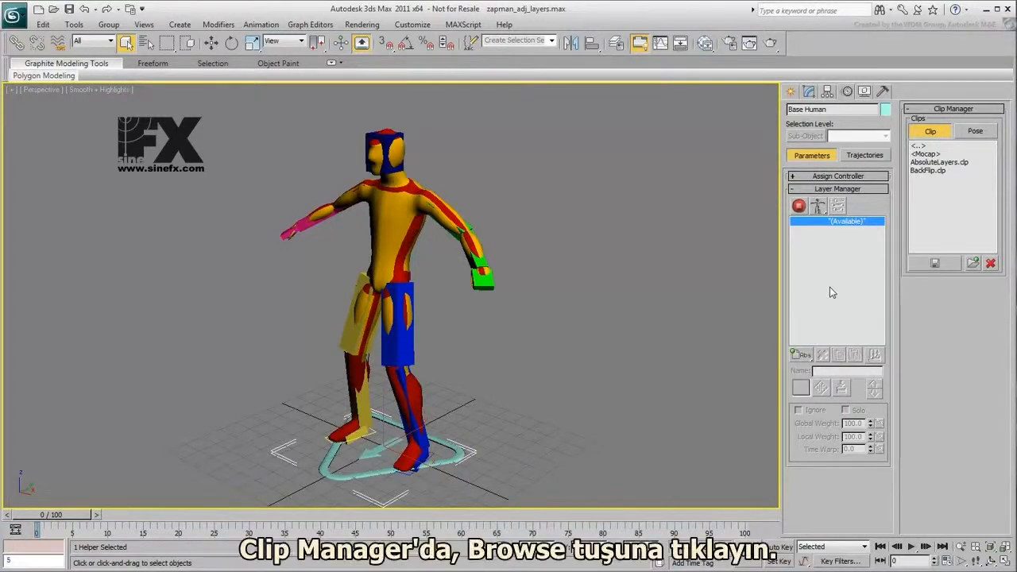
# Step: Browse for a motion clip in the Clip Manager, filter the files to Biped Bip (*.bip), and open IceSlip.bip
pyautogui.click(973, 263)
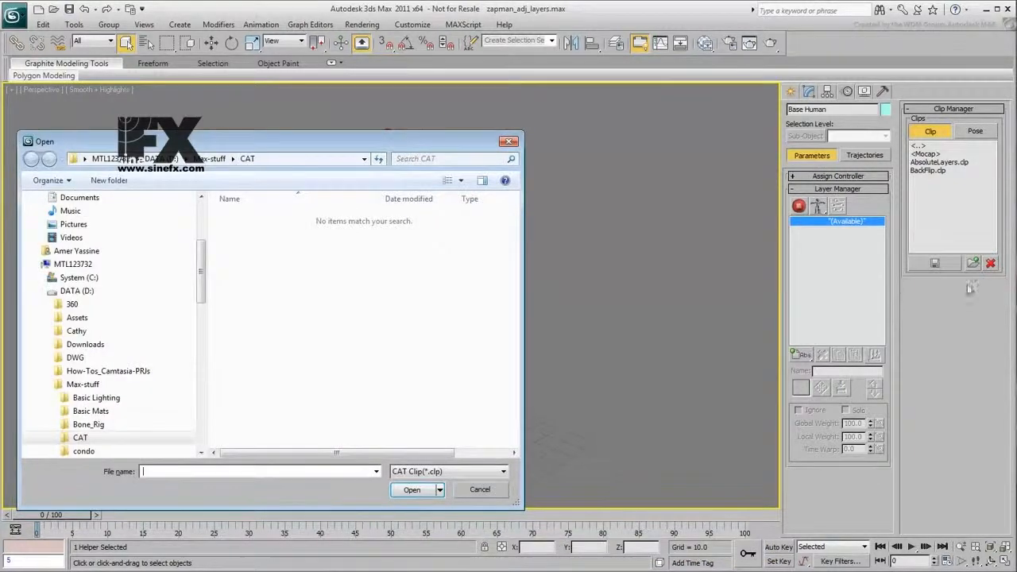
pyautogui.click(503, 472)
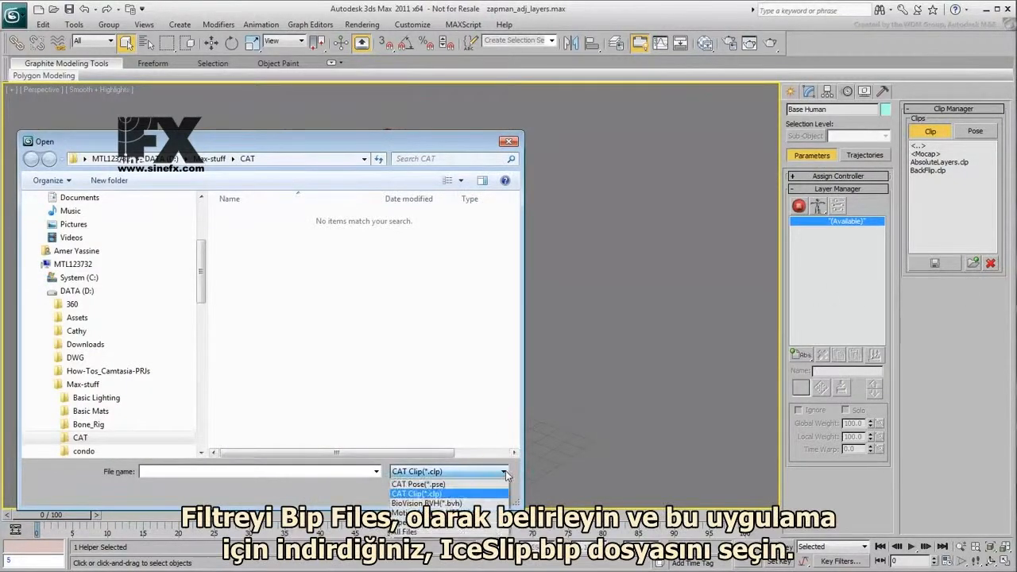
pyautogui.click(437, 524)
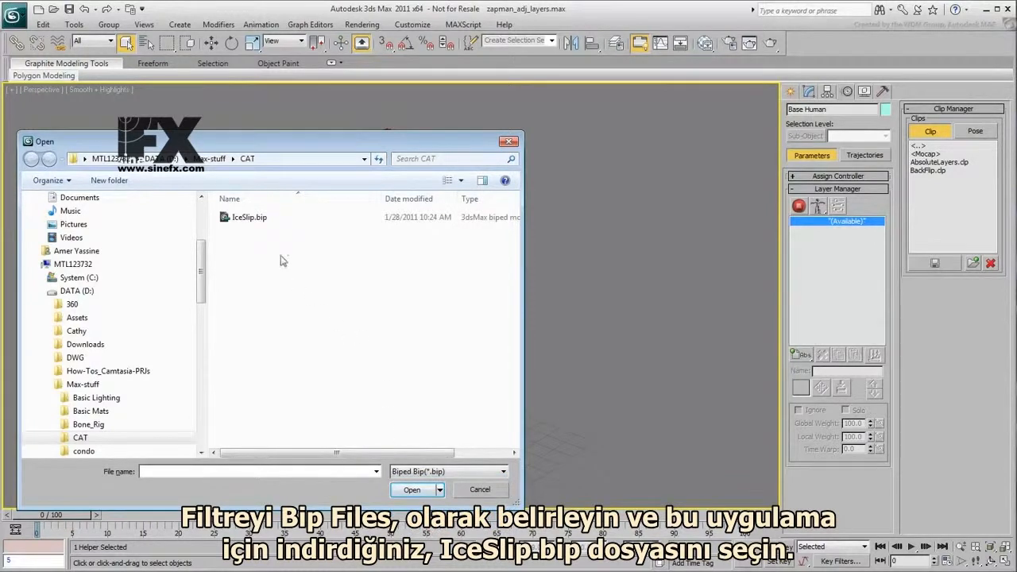
pyautogui.click(259, 223)
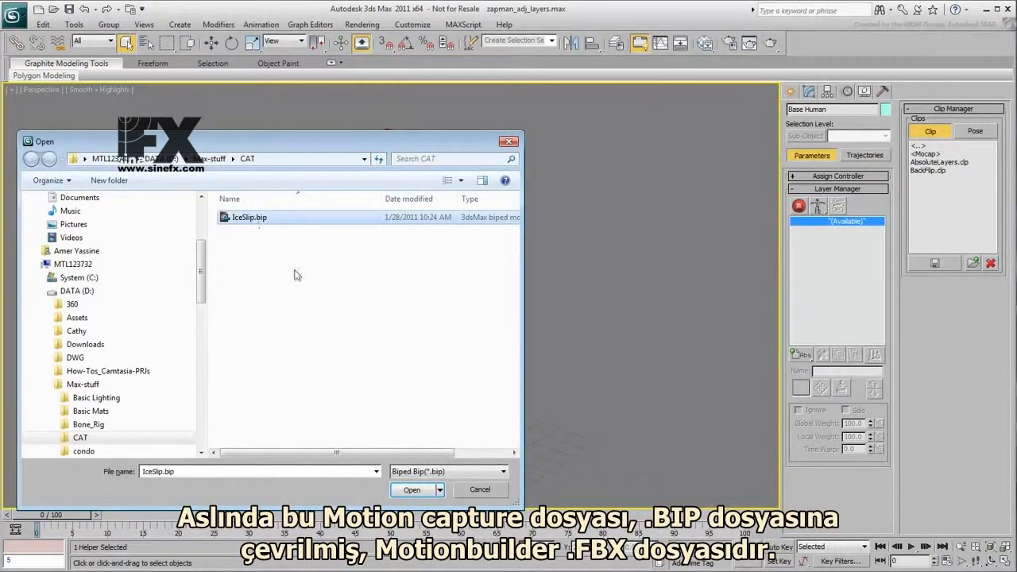
pyautogui.click(410, 490)
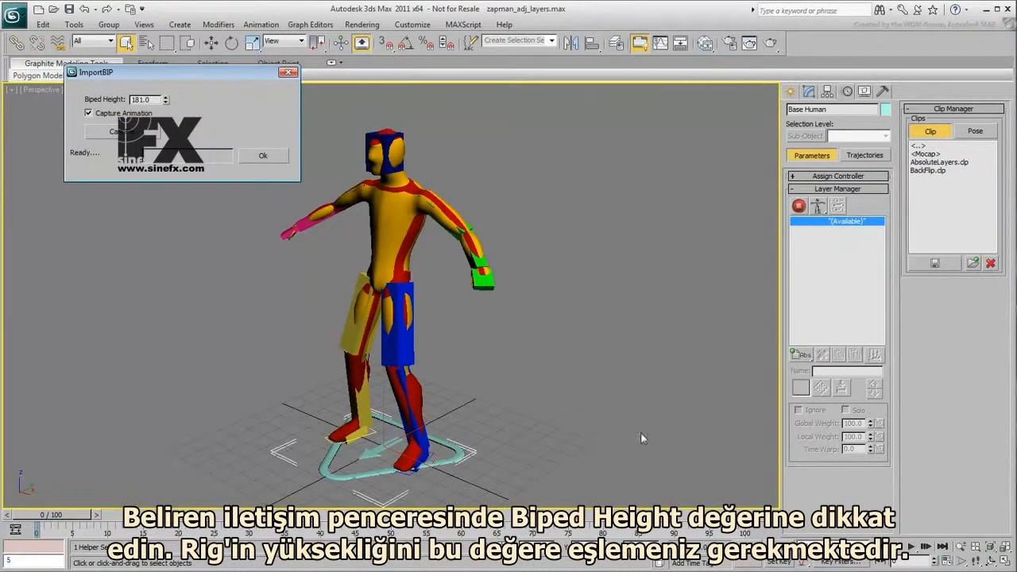
# Step: Measure the rig's height from the feet to the top of the head in the Front view
pyautogui.click(1002, 561)
pyautogui.moveTo(606, 195); pyautogui.dragTo(604, 195, button='middle')
pyautogui.scroll(-5, 605, 195)
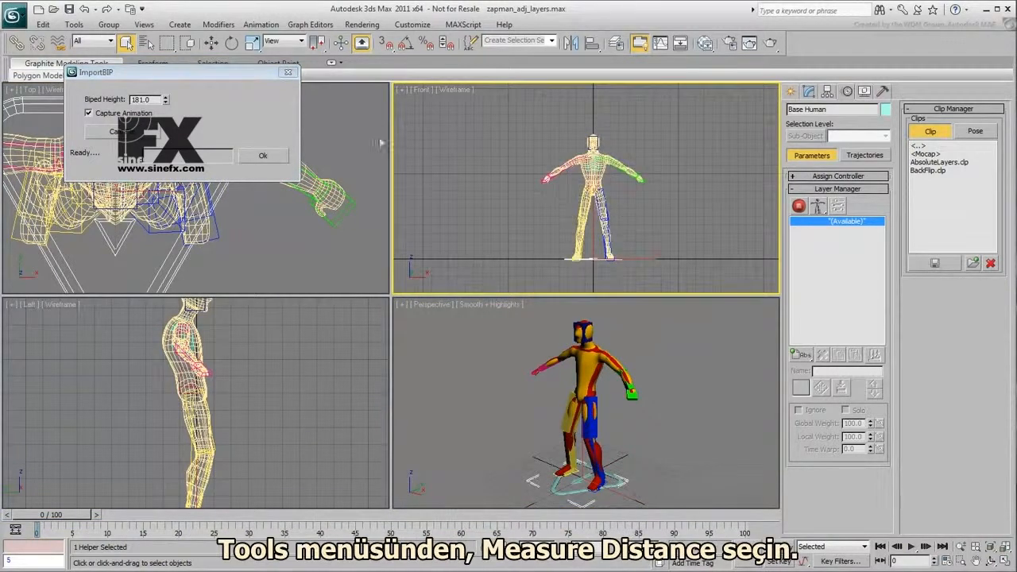
pyautogui.click(74, 24)
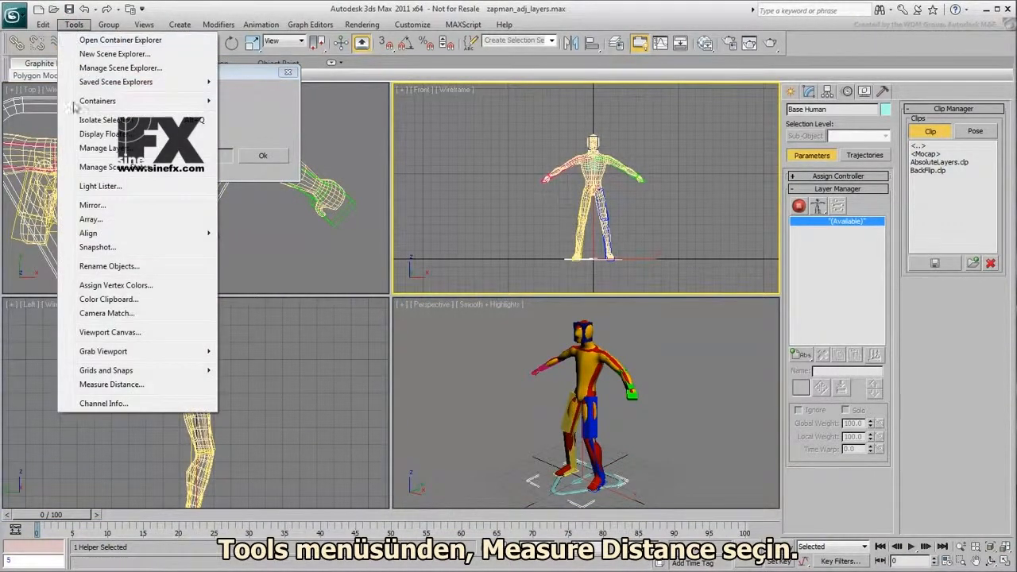
pyautogui.click(119, 383)
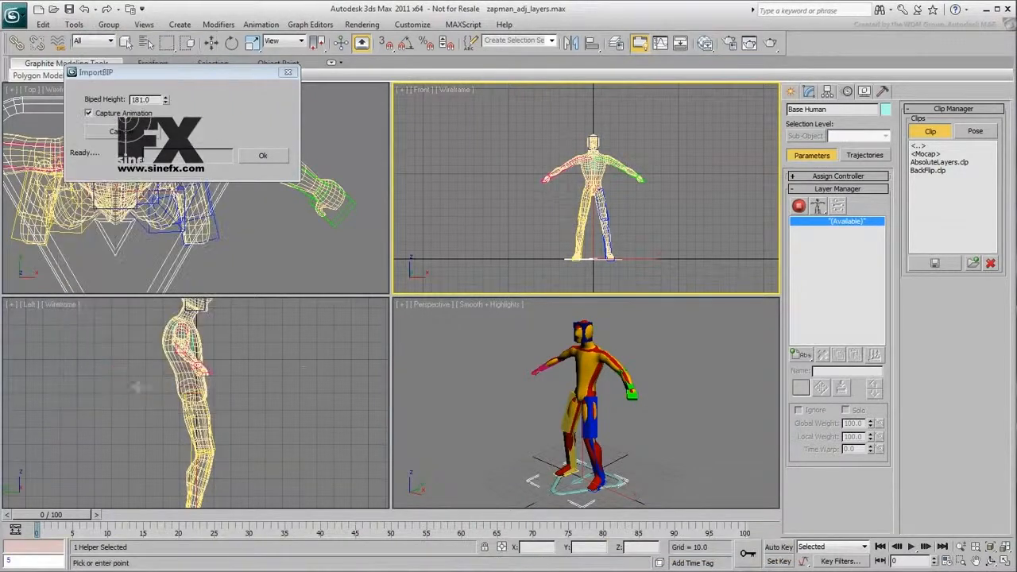
pyautogui.click(591, 257)
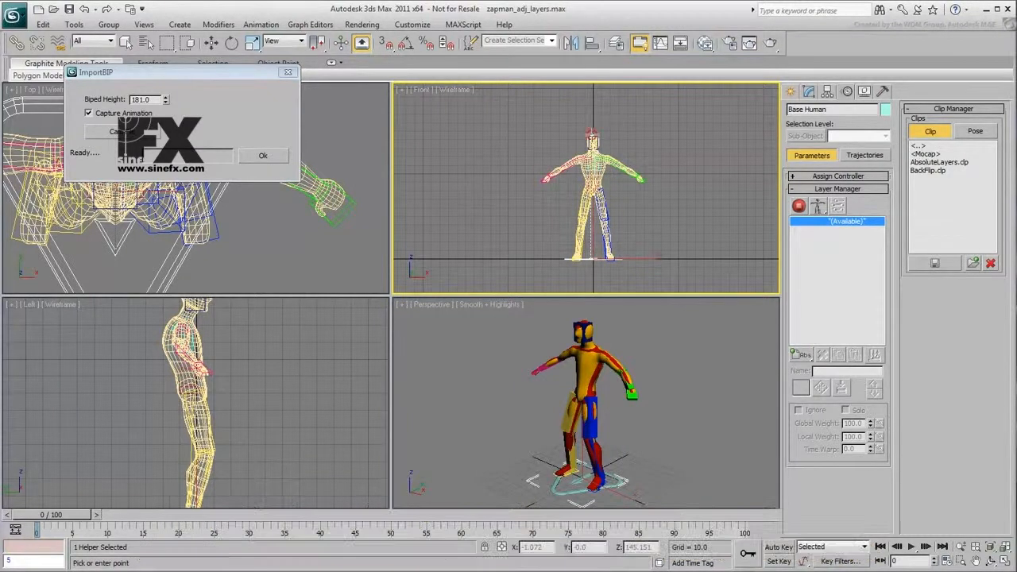
pyautogui.click(591, 140)
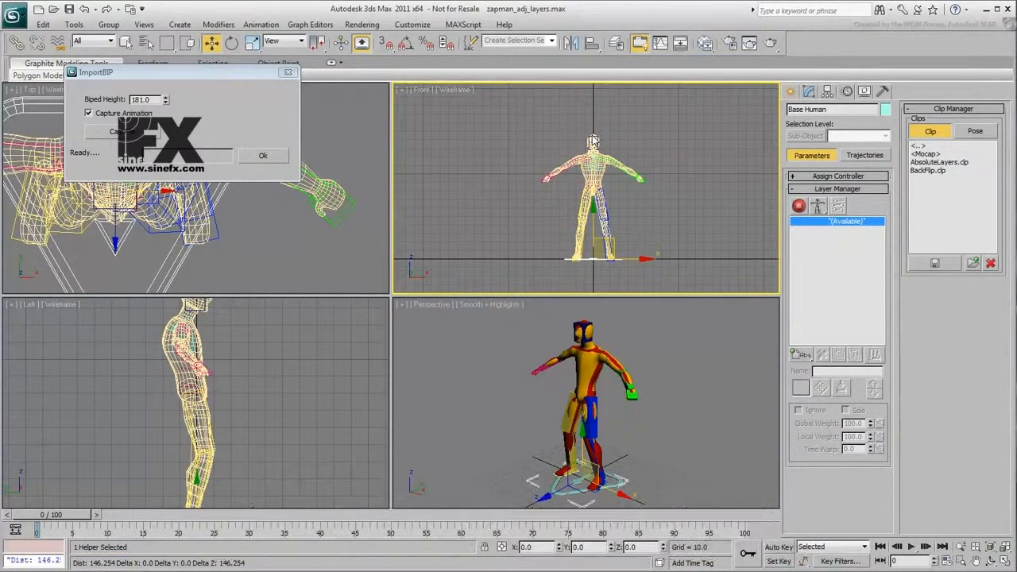
# Step: Set the Biped Height to 146 and import the BIP motion onto the rig
pyautogui.doubleClick(142, 99)
pyautogui.write('146')
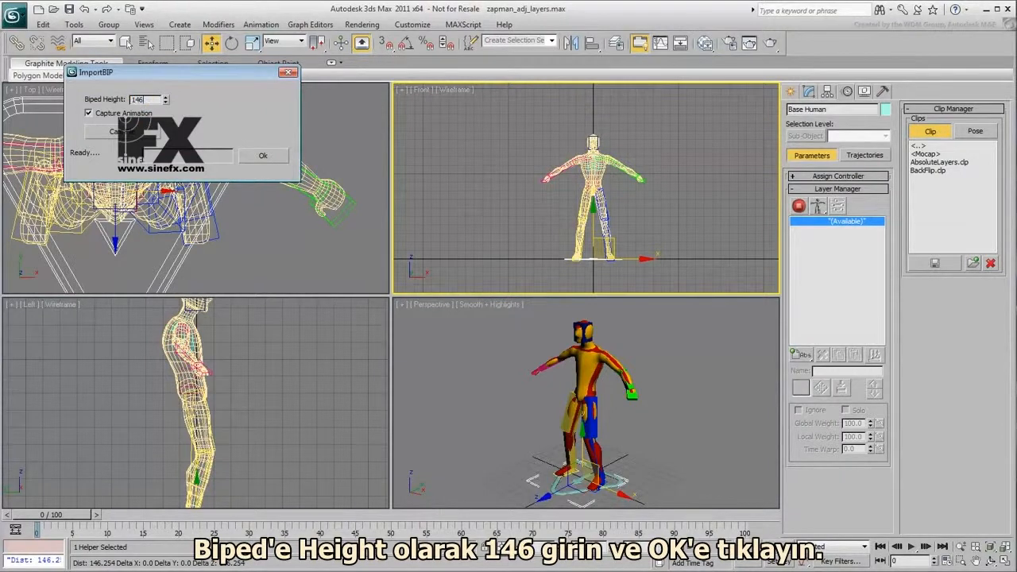
pyautogui.click(262, 155)
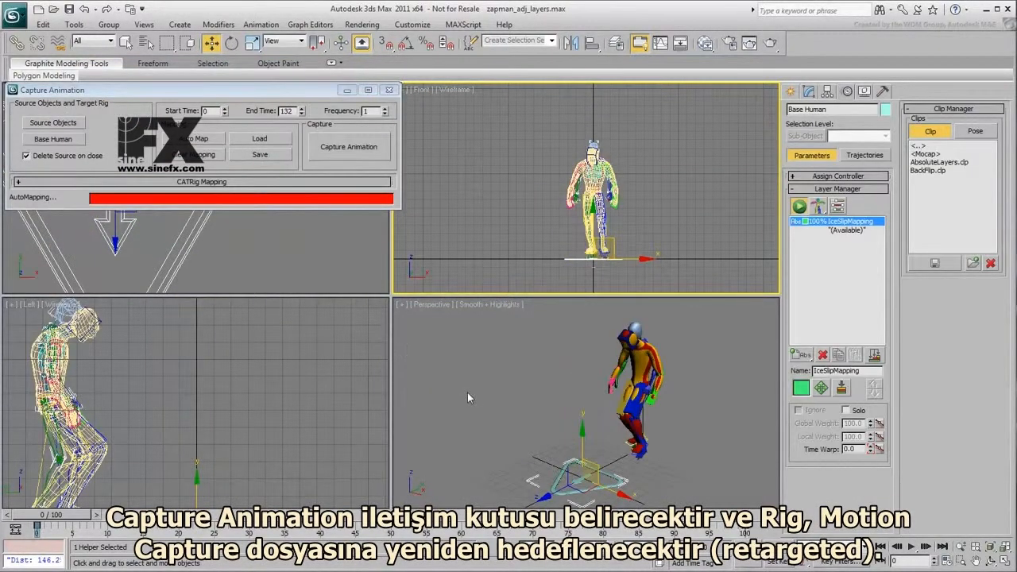
# Step: Play the retargeted motion briefly and show the character in the full-size Perspective view
pyautogui.click(911, 547)
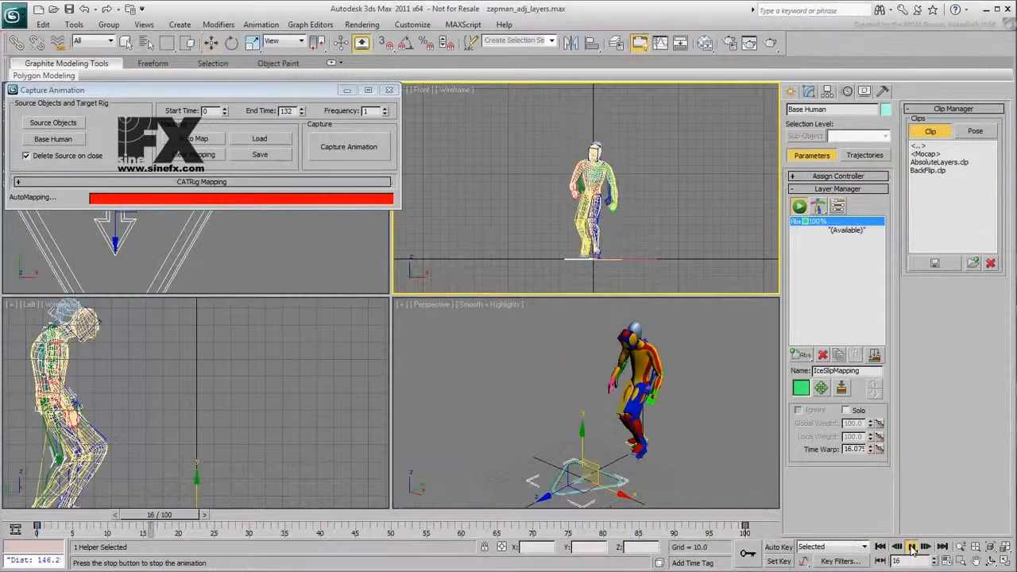
pyautogui.click(911, 546)
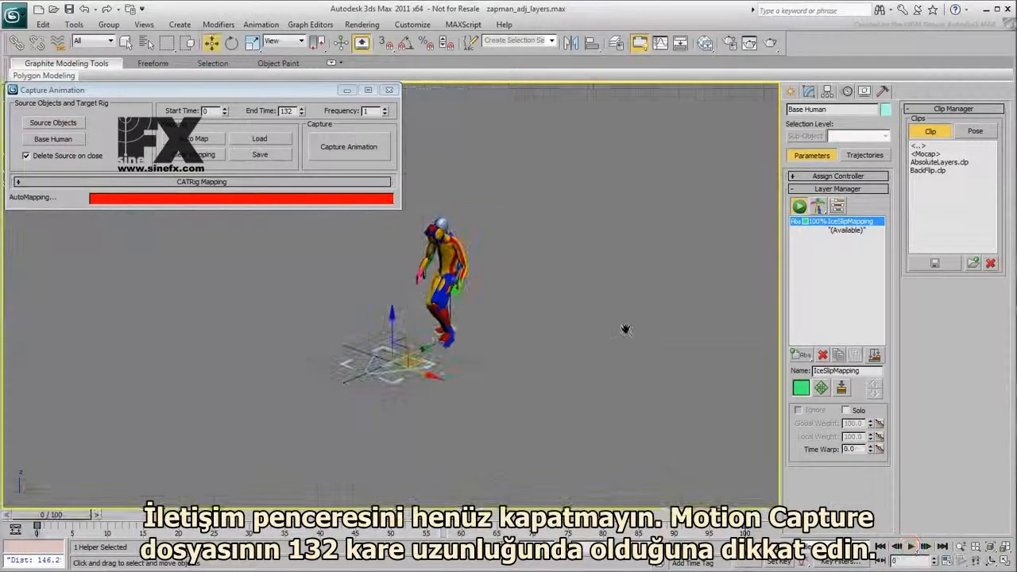
pyautogui.moveTo(522, 338); pyautogui.dragTo(674, 321, button='middle')
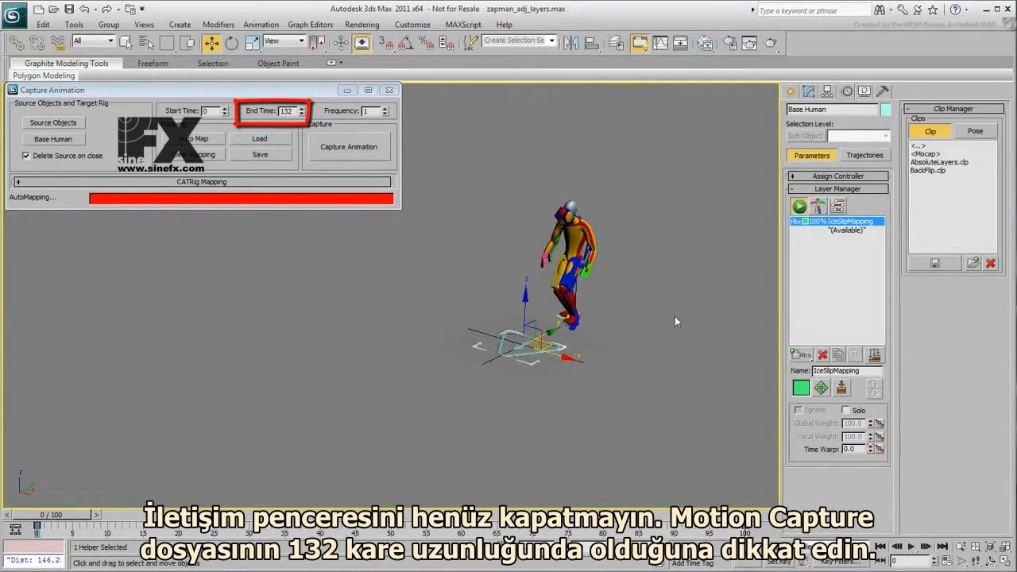
# Step: Set the animation length to 150 frames in the time configuration
pyautogui.click(946, 560)
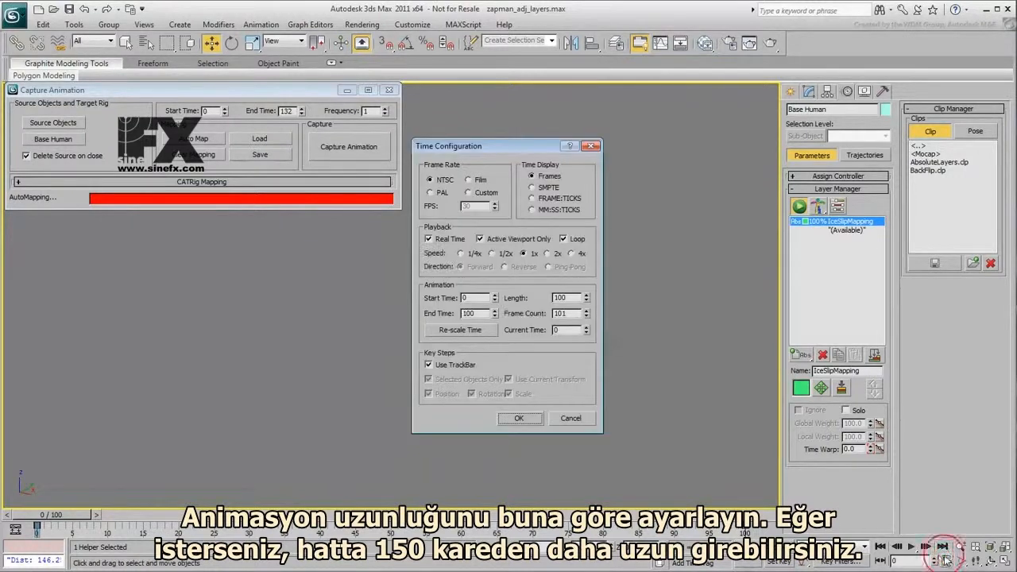
pyautogui.doubleClick(569, 297)
pyautogui.write('150')
pyautogui.press('Return')
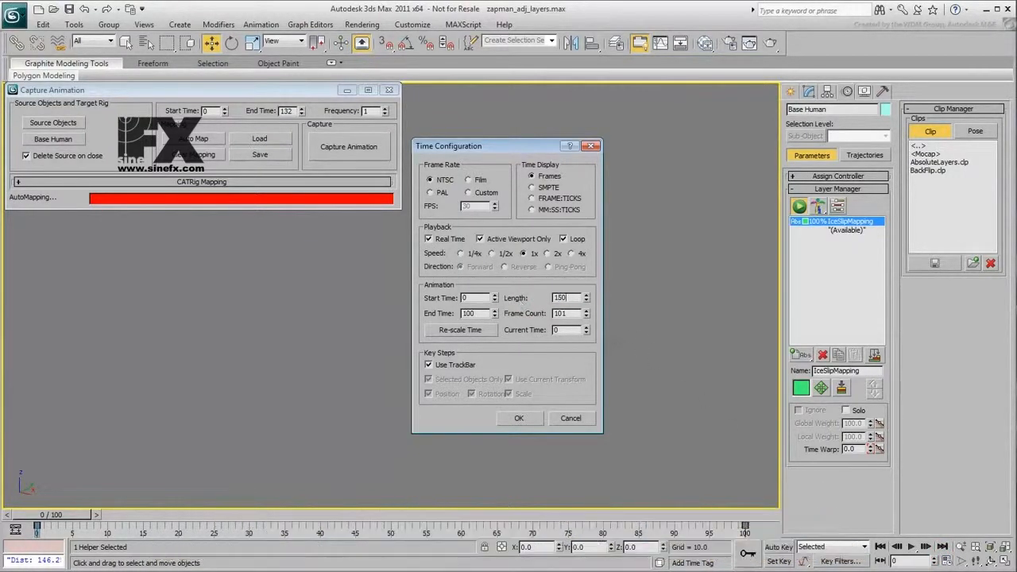
pyautogui.click(517, 418)
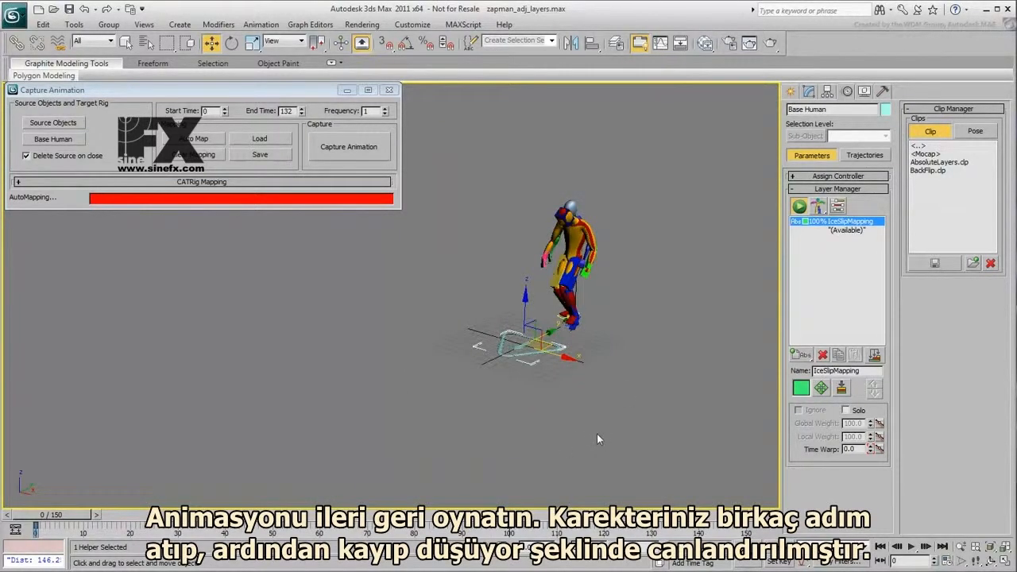
# Step: Play and scrub the imported motion, examining the feet against the ground and the head, neck and shoulders
pyautogui.click(911, 547)
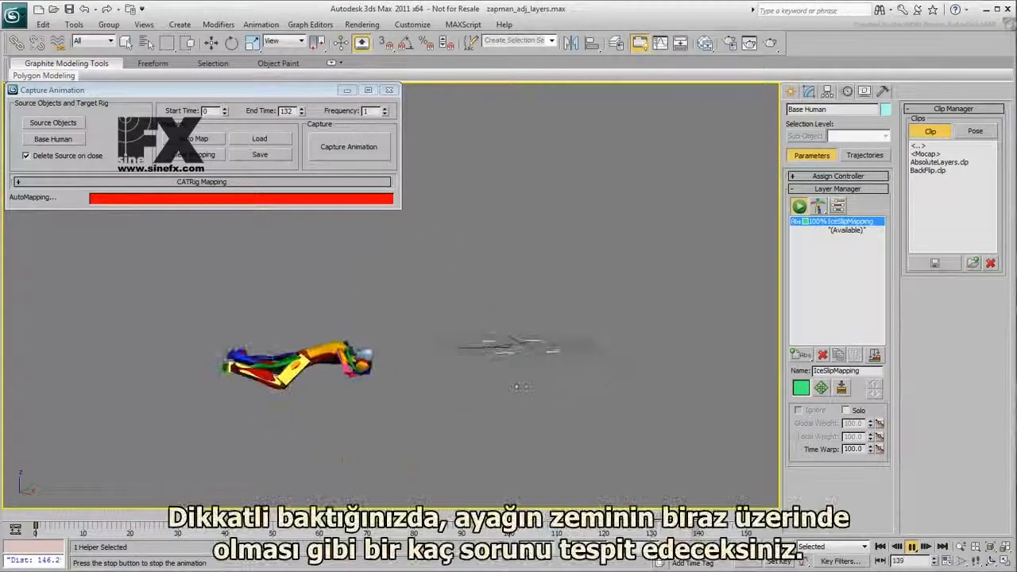
pyautogui.scroll(5, 391, 294)
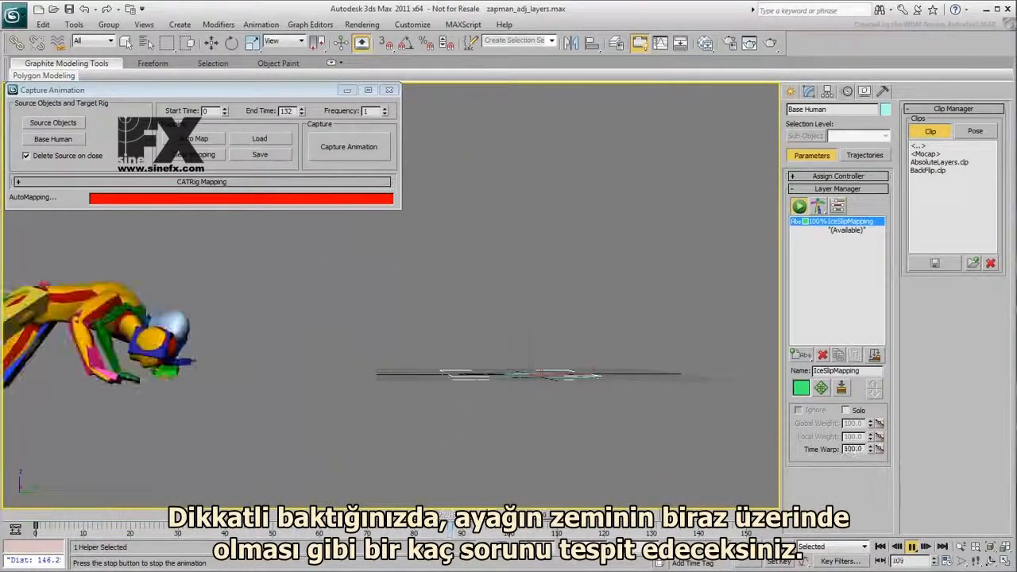
pyautogui.press('w')
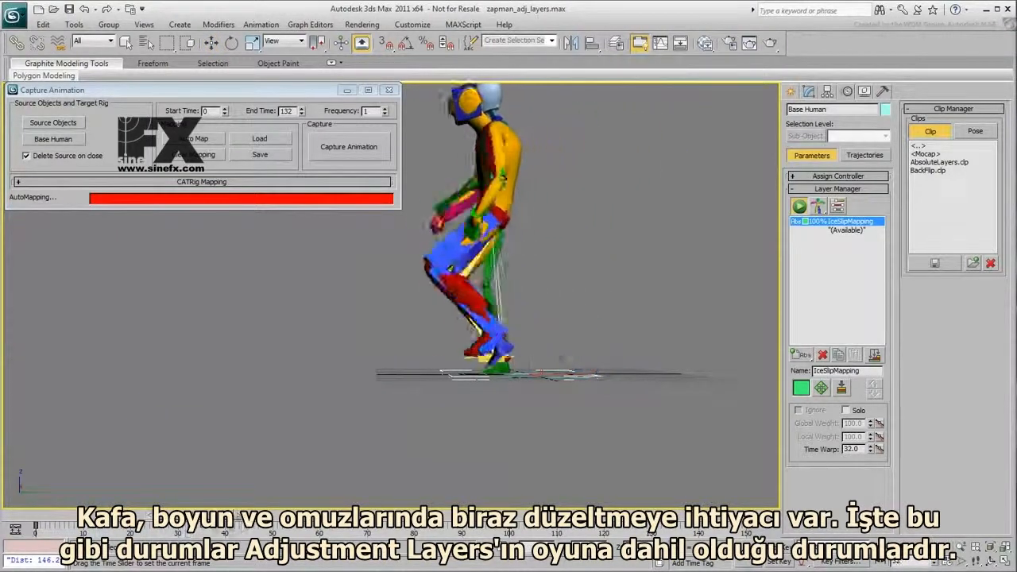
pyautogui.press('/')
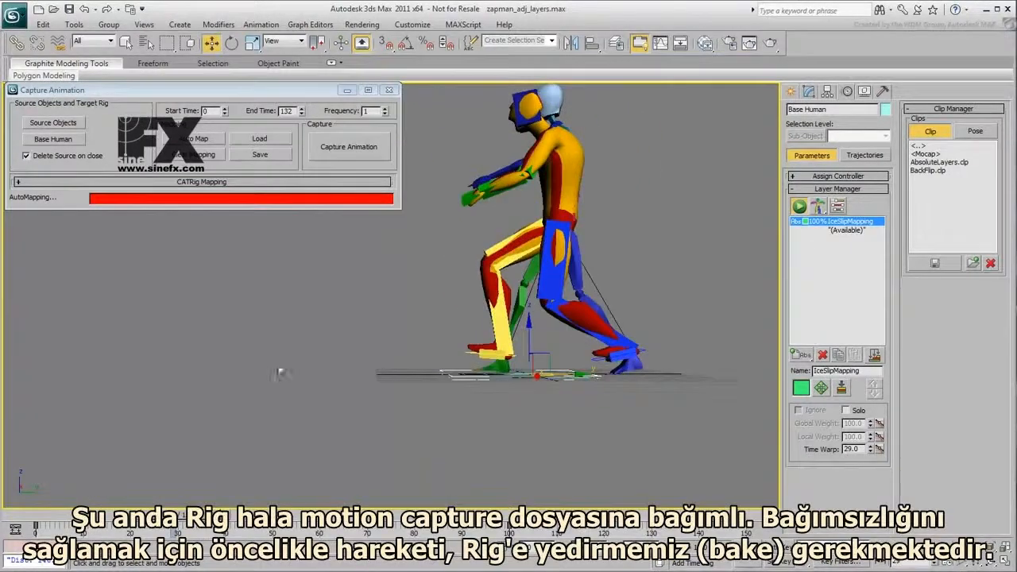
pyautogui.moveTo(277, 375); pyautogui.dragTo(272, 423, button='middle')
pyautogui.moveTo(188, 513); pyautogui.dragTo(38, 515)
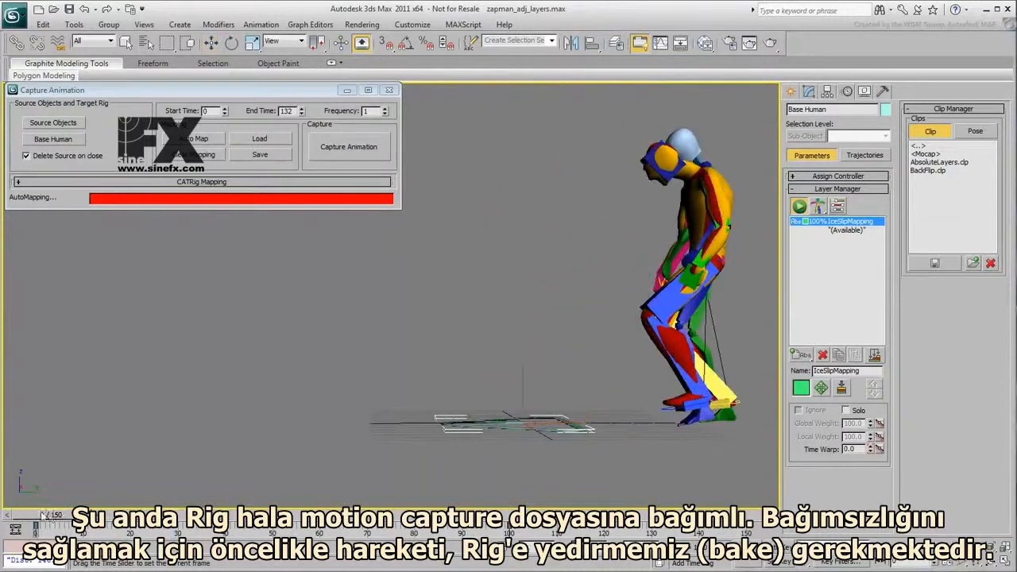
pyautogui.press('/')
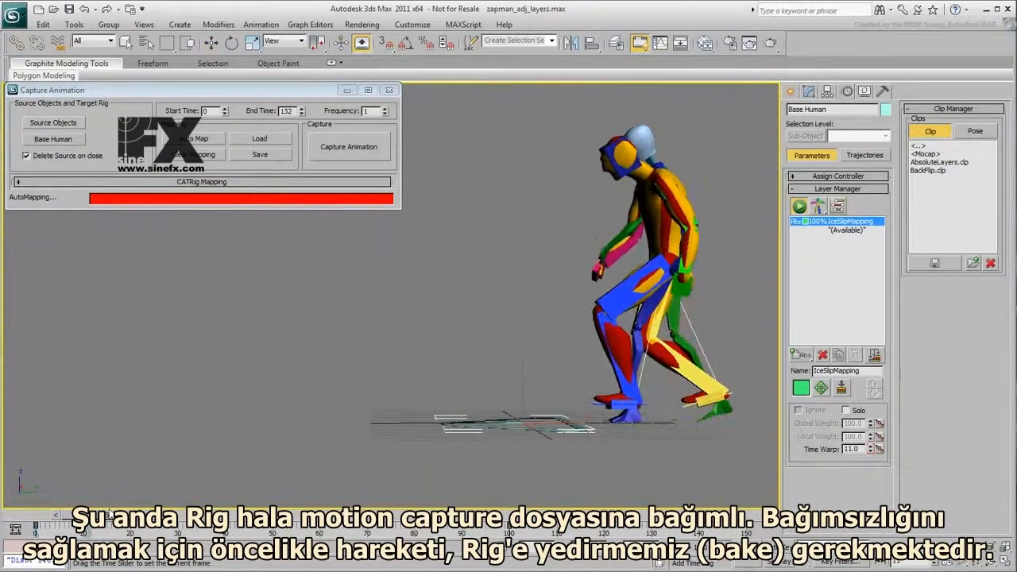
pyautogui.press('/')
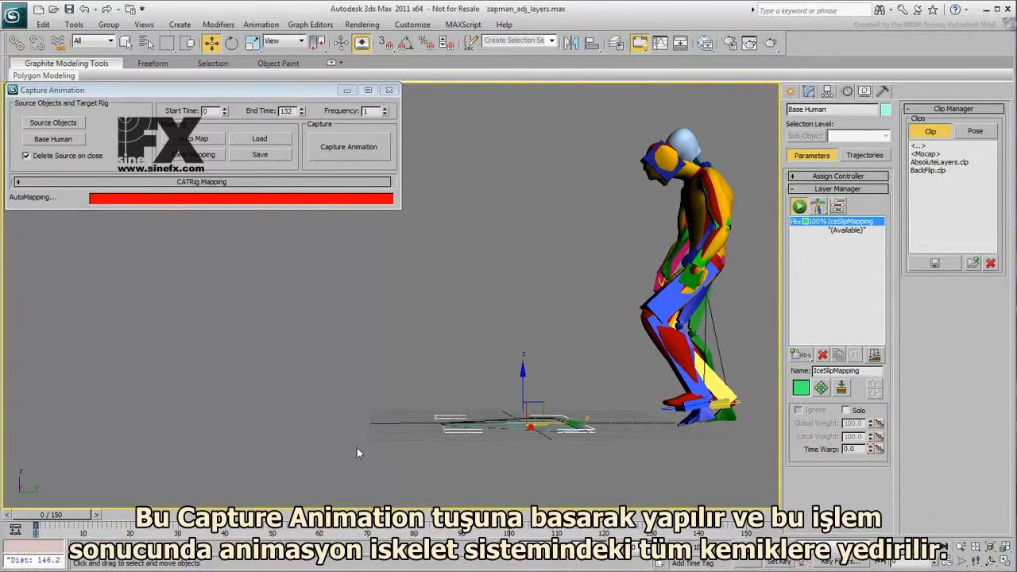
# Step: Bake the motion onto the rig with Capture Animation and inspect the keyframes of the right thigh and right forearm
pyautogui.click(336, 150)
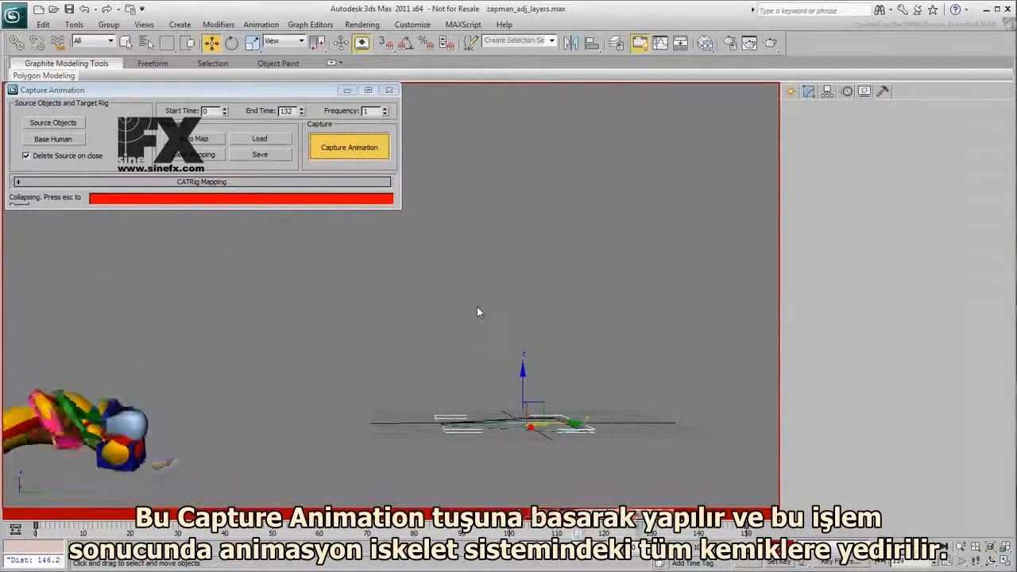
pyautogui.moveTo(477, 307); pyautogui.dragTo(701, 289, button='middle')
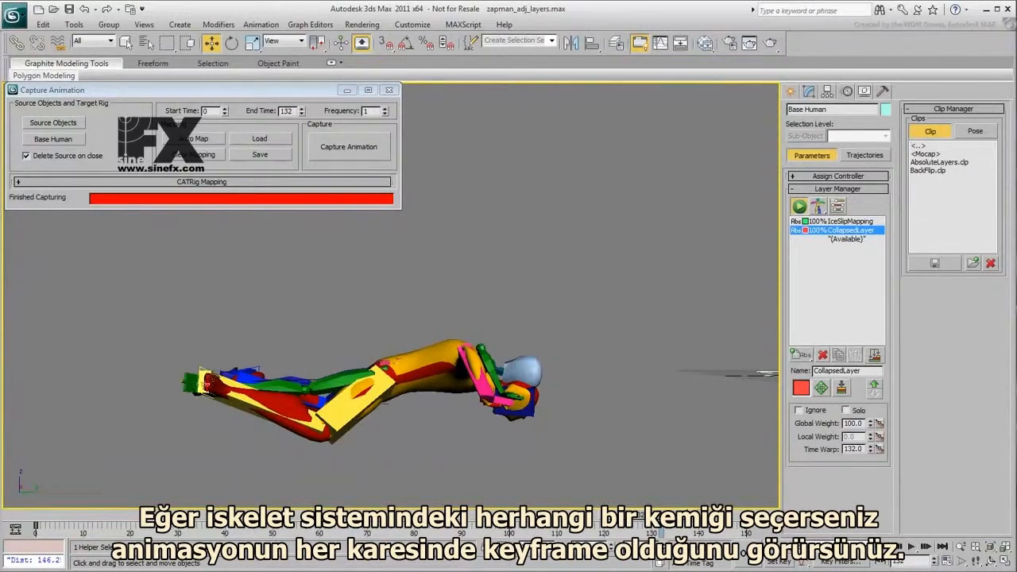
pyautogui.click(340, 416)
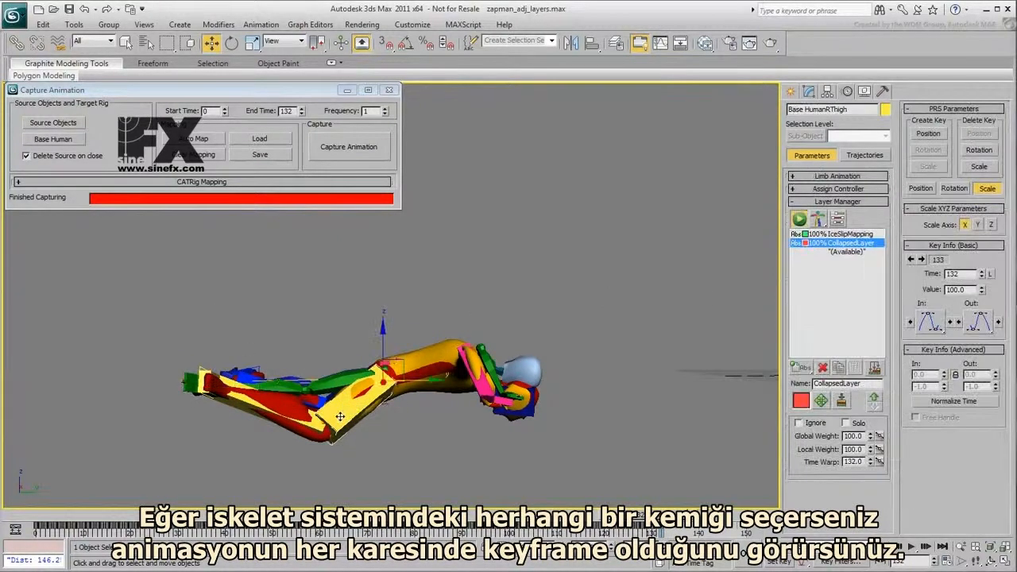
pyautogui.click(482, 388)
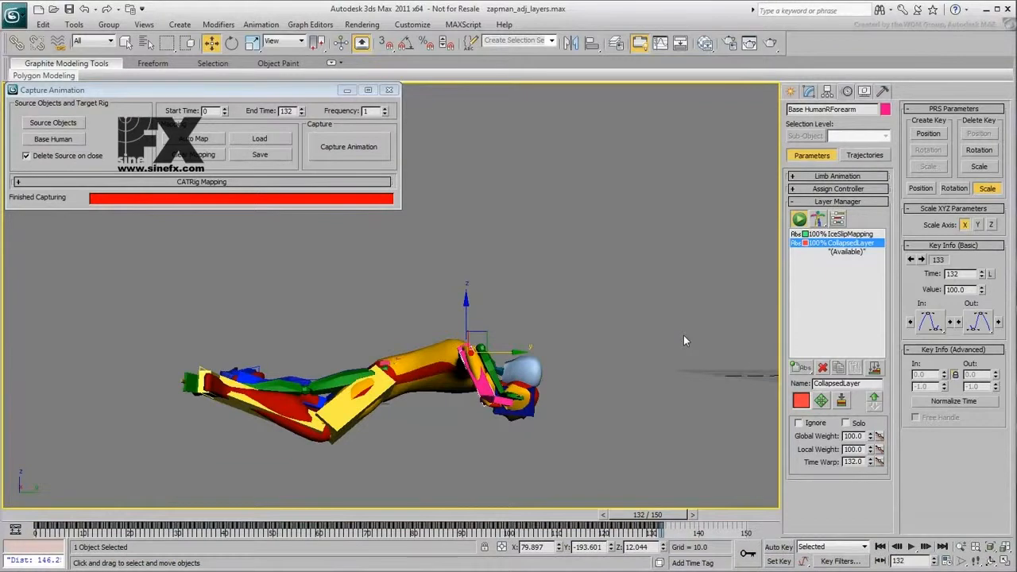
# Step: Add a world adjustment layer below CollapsedLayer and scrub the early frames up to frame 16
pyautogui.click(800, 368)
pyautogui.moveTo(802, 369); pyautogui.dragTo(803, 429)
pyautogui.scroll(-2, 530, 348)
pyautogui.moveTo(616, 346); pyautogui.dragTo(465, 383, button='middle')
pyautogui.keyDown('alt'); pyautogui.moveTo(318, 409); pyautogui.dragTo(344, 430, button='middle'); pyautogui.keyUp('alt')
pyautogui.moveTo(41, 515); pyautogui.dragTo(106, 530)
pyautogui.press('w')
pyautogui.moveTo(393, 346); pyautogui.dragTo(482, 381, button='middle')
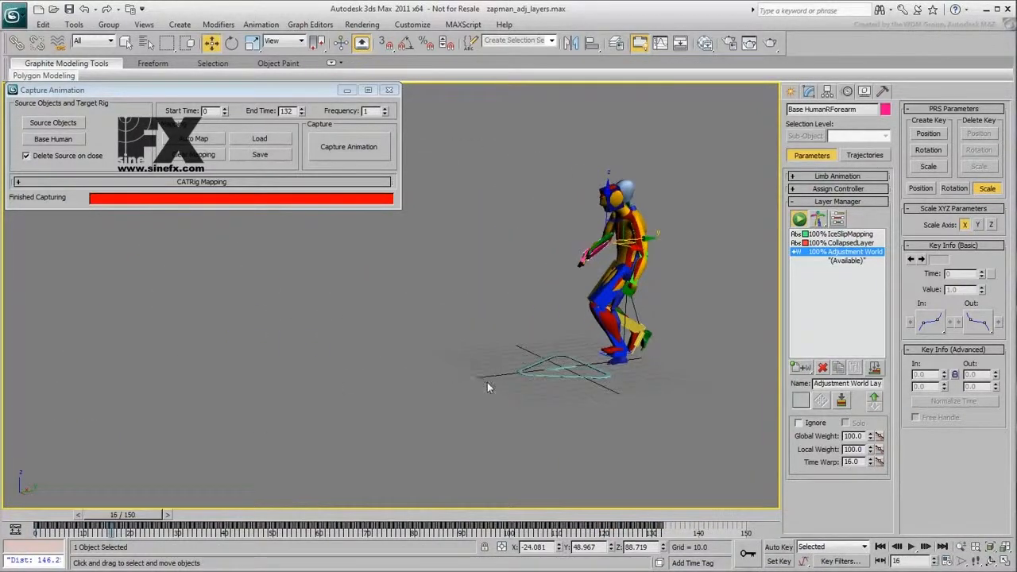
# Step: Turn on Auto Key and return to frame 0
pyautogui.click(779, 547)
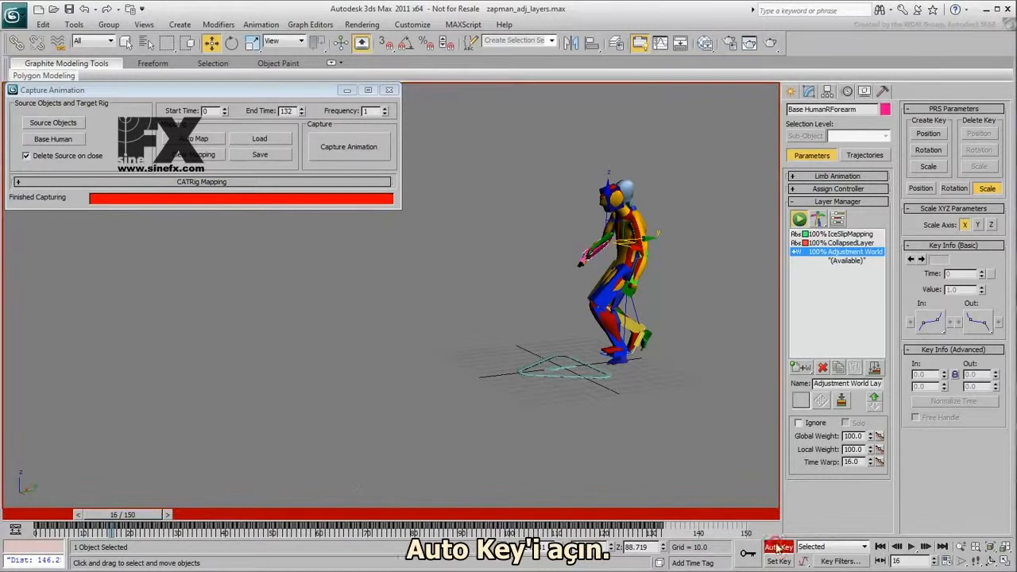
pyautogui.moveTo(135, 517); pyautogui.dragTo(61, 518)
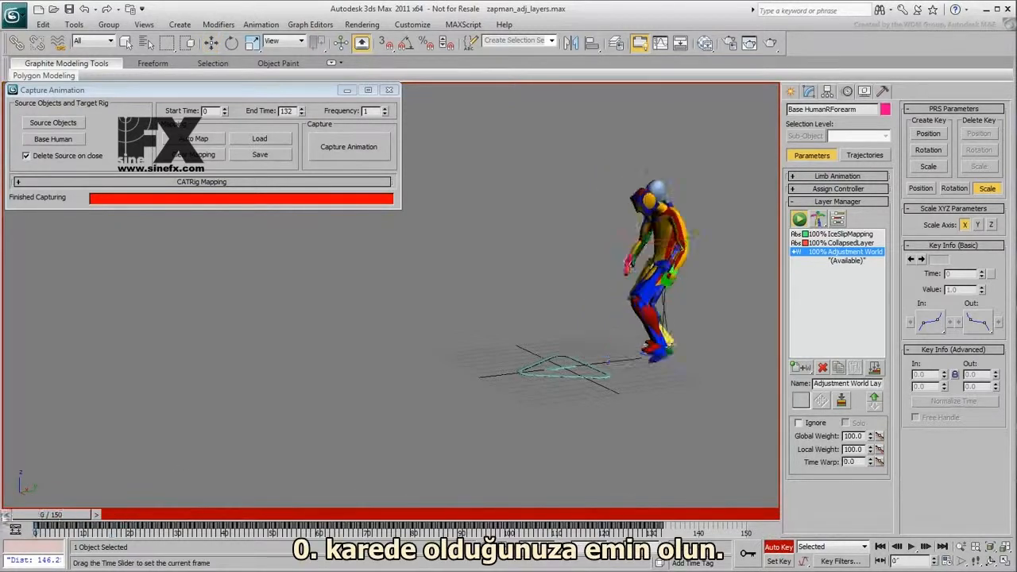
# Step: Move the right and left foot platforms down to ground level at frame 0 on the world adjustment layer
pyautogui.scroll(3, 437, 363)
pyautogui.moveTo(566, 438); pyautogui.dragTo(447, 324, button='middle')
pyautogui.scroll(3, 447, 323)
pyautogui.keyDown('alt'); pyautogui.moveTo(520, 386); pyautogui.dragTo(484, 371, button='middle'); pyautogui.keyUp('alt')
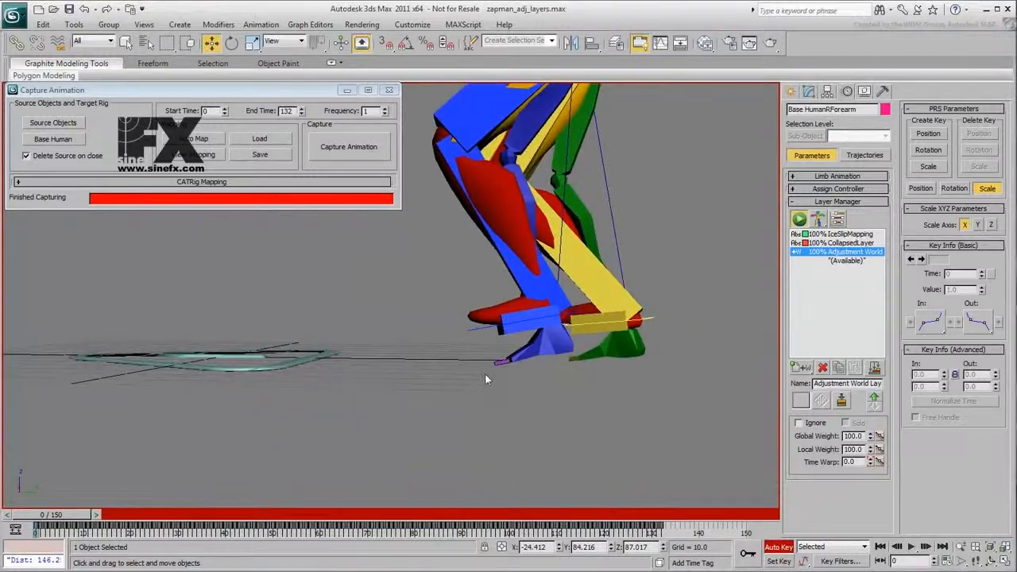
pyautogui.click(652, 318)
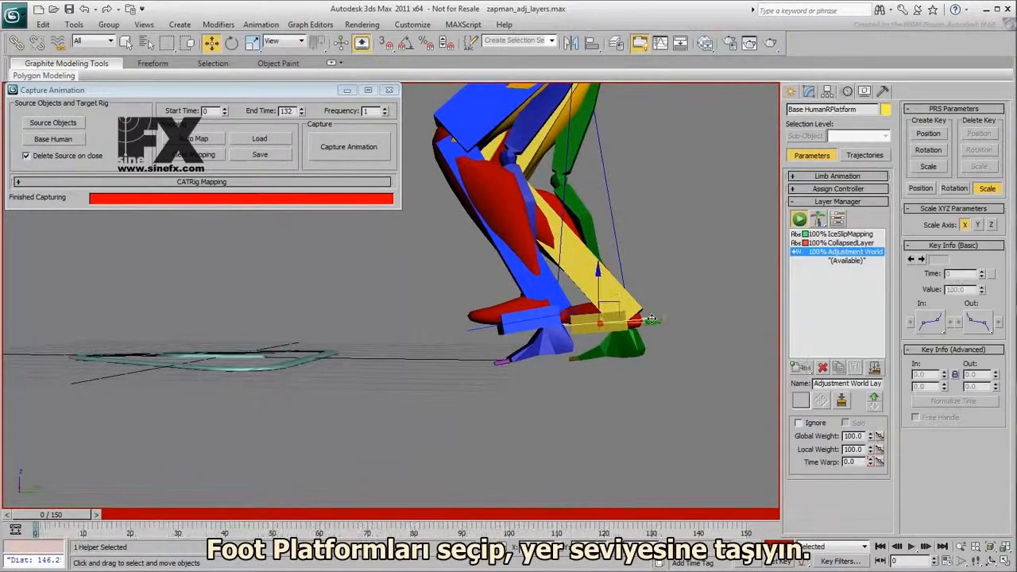
pyautogui.moveTo(598, 289); pyautogui.dragTo(605, 321)
pyautogui.moveTo(479, 329); pyautogui.dragTo(484, 378)
pyautogui.scroll(-3, 497, 296)
pyautogui.keyDown('alt'); pyautogui.moveTo(421, 295); pyautogui.dragTo(517, 406, button='middle'); pyautogui.keyUp('alt')
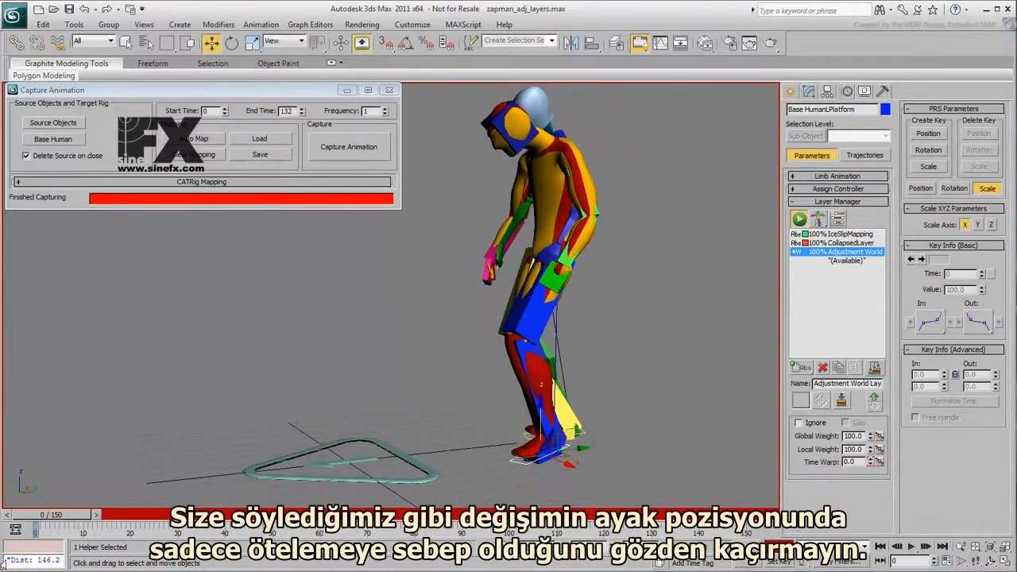
pyautogui.moveTo(39, 516); pyautogui.dragTo(16, 515)
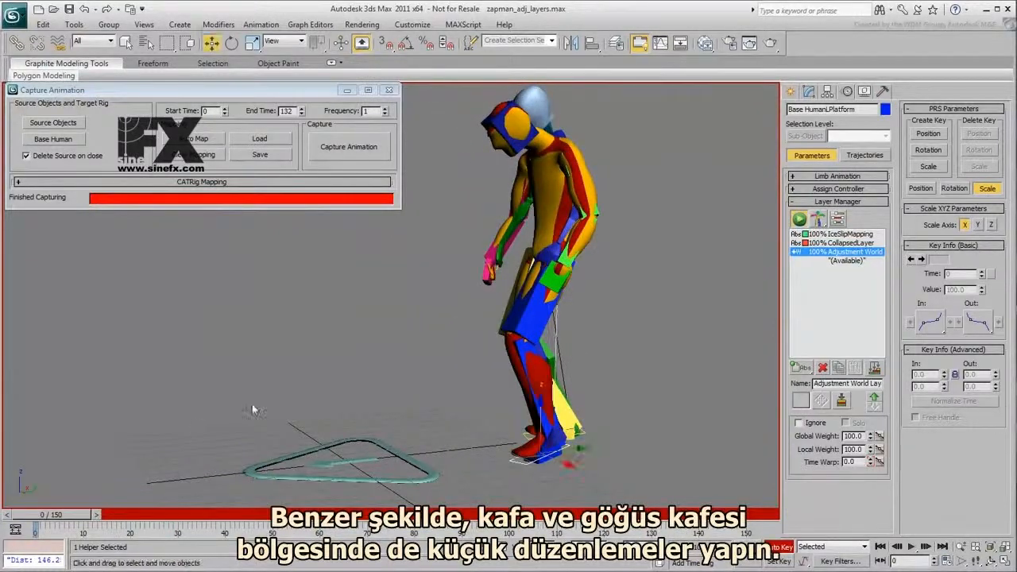
# Step: Rotate the head upward at frame 0 so the character looks forward instead of down
pyautogui.click(496, 121)
pyautogui.moveTo(499, 125); pyautogui.dragTo(503, 156, button='middle')
pyautogui.rightClick(503, 175)
pyautogui.click(525, 194)
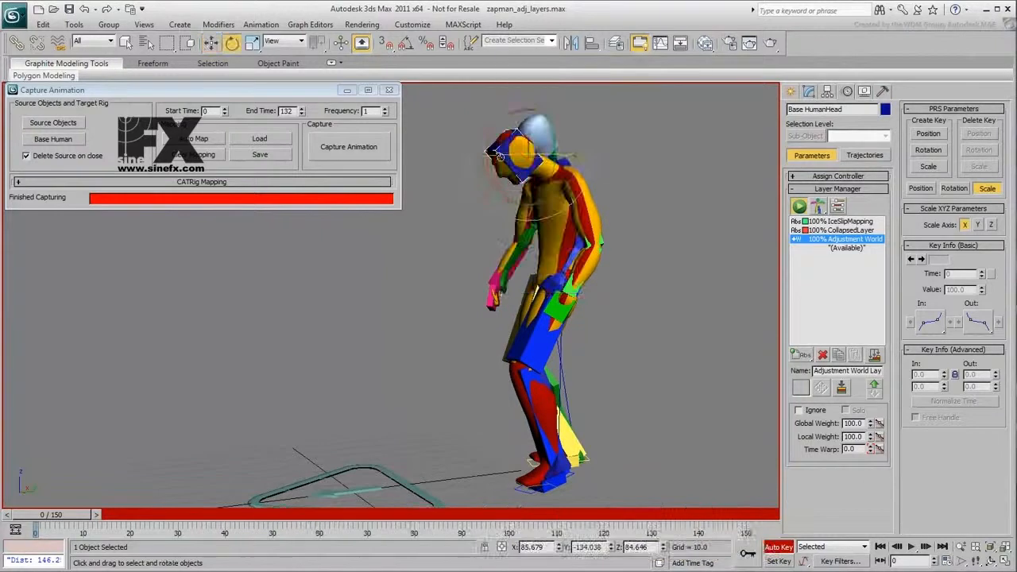
pyautogui.moveTo(489, 173); pyautogui.dragTo(489, 151)
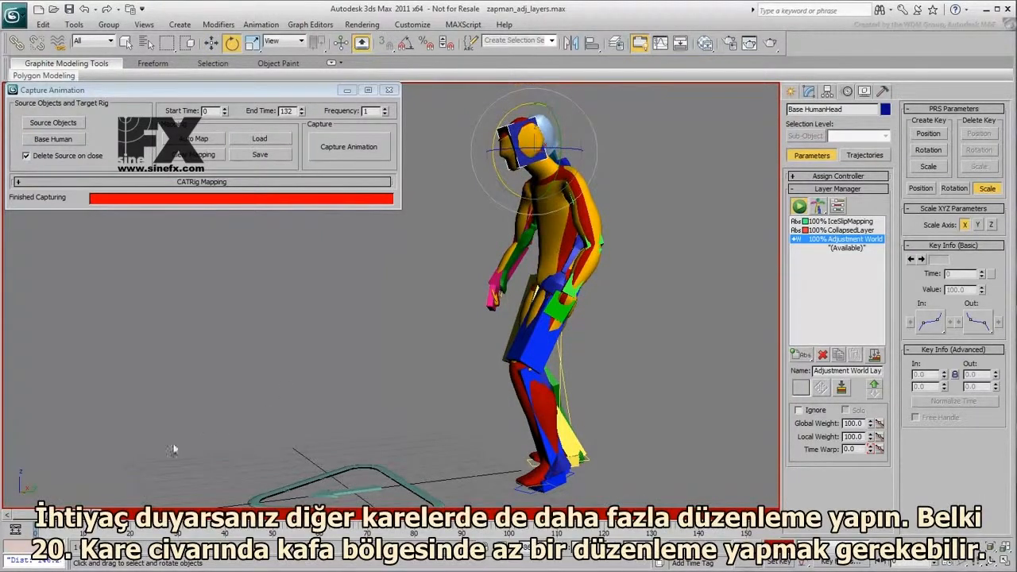
# Step: Tilt the head slightly down at frame 20, and turn off Auto Key
pyautogui.moveTo(46, 516); pyautogui.dragTo(135, 516)
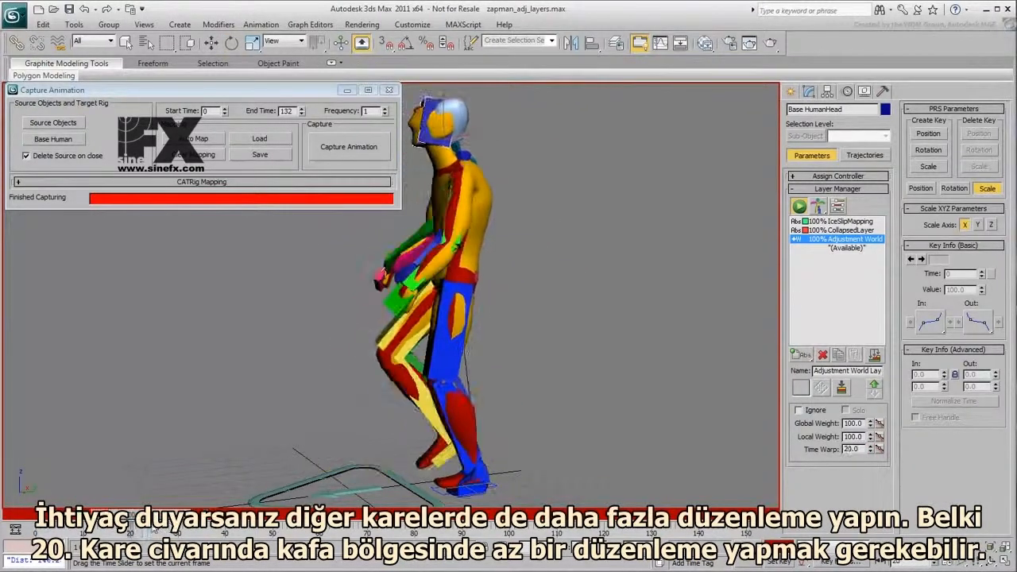
pyautogui.moveTo(266, 409); pyautogui.dragTo(329, 434, button='middle')
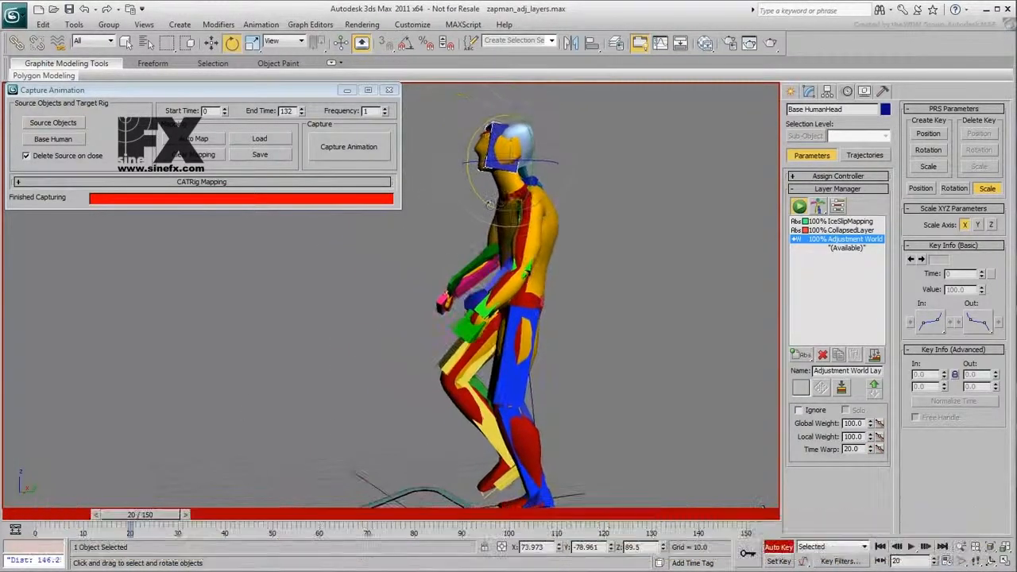
pyautogui.moveTo(478, 193); pyautogui.dragTo(489, 204)
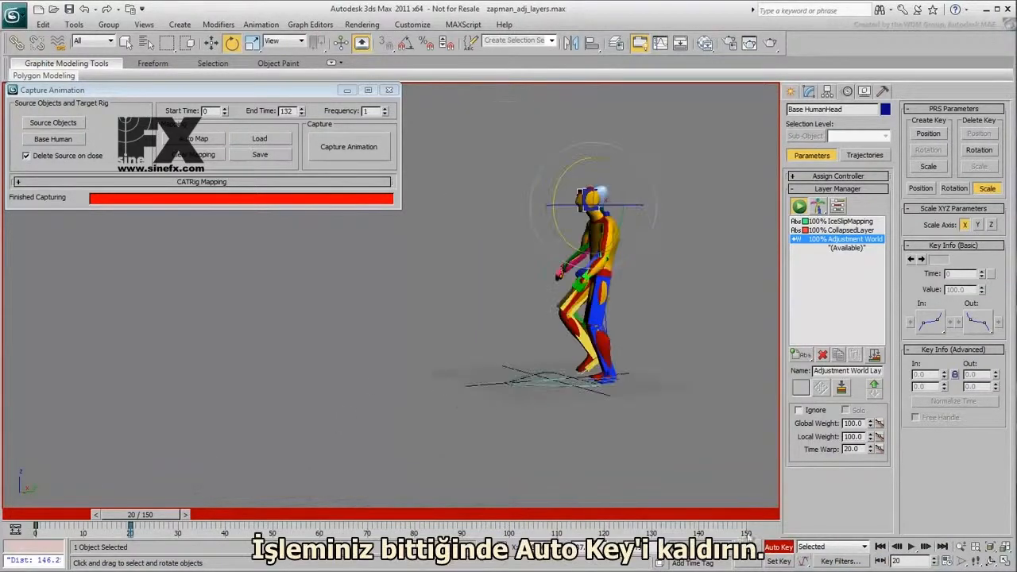
pyautogui.click(777, 548)
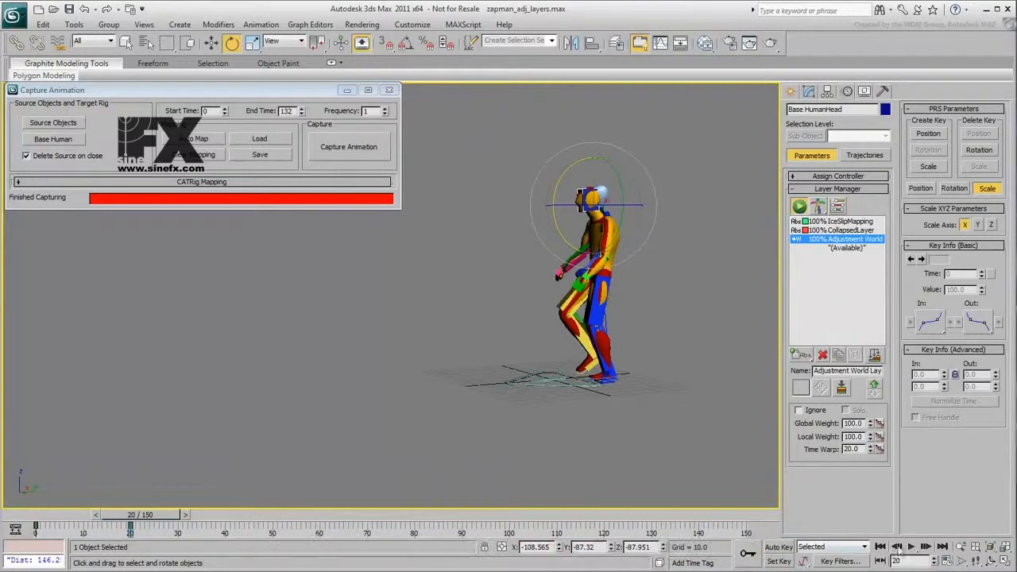
# Step: Play back the adjusted animation and scrub to frame 56 to review the corrections
pyautogui.click(909, 547)
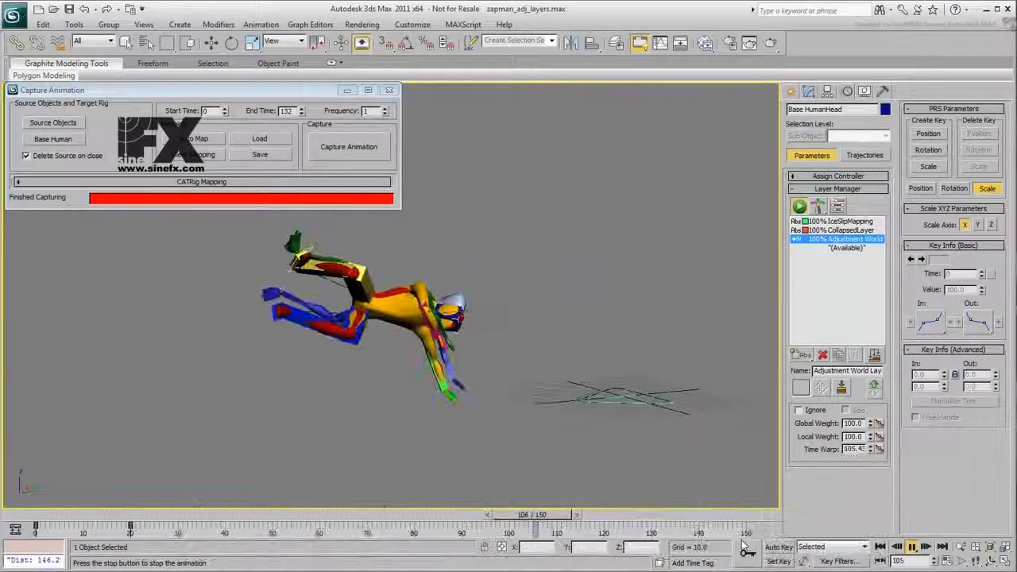
pyautogui.click(911, 546)
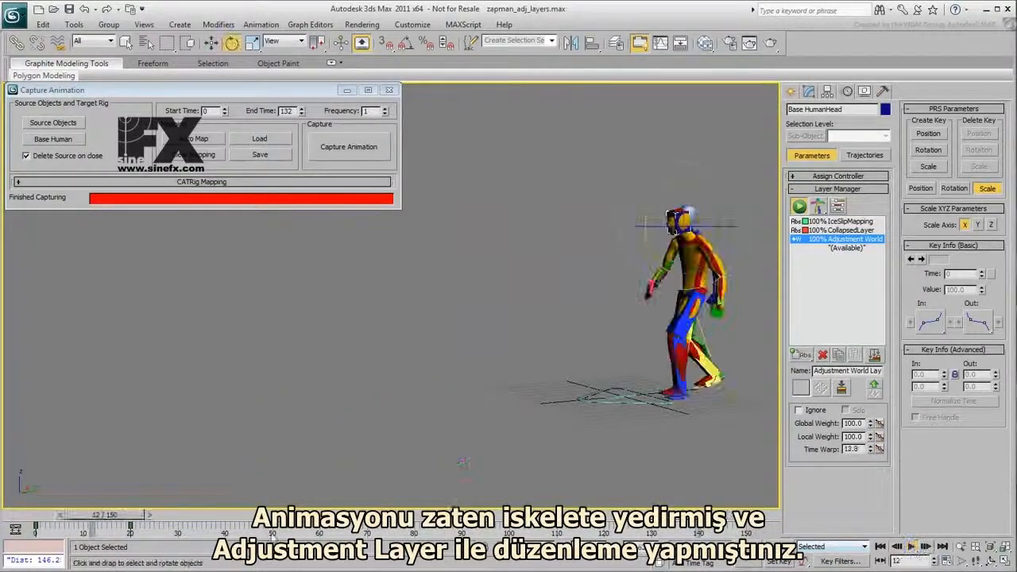
pyautogui.moveTo(121, 514); pyautogui.dragTo(305, 524)
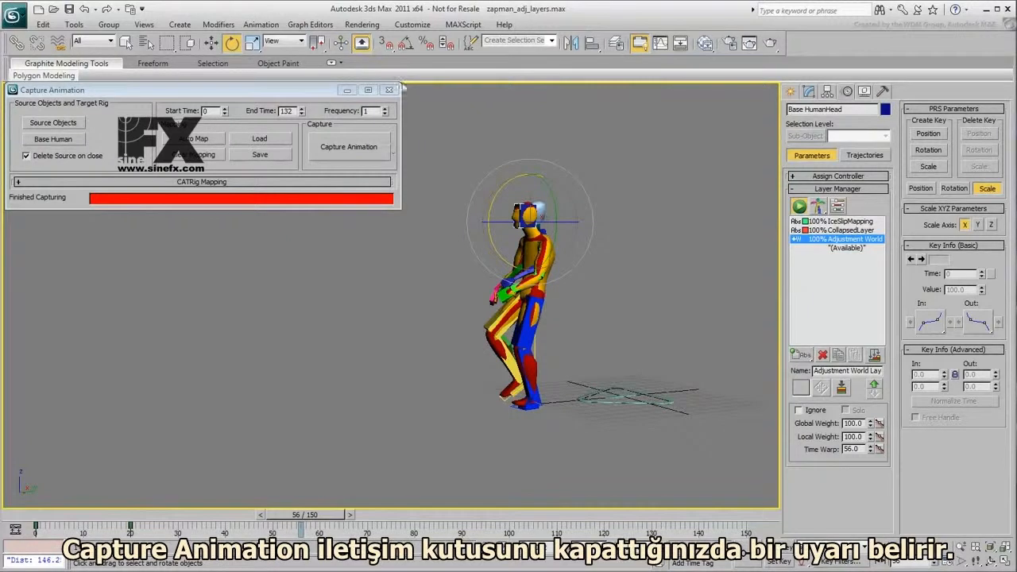
# Step: Close Capture Animation, deleting the source hierarchy and removing the mapping layer, and clear the selection
pyautogui.click(389, 91)
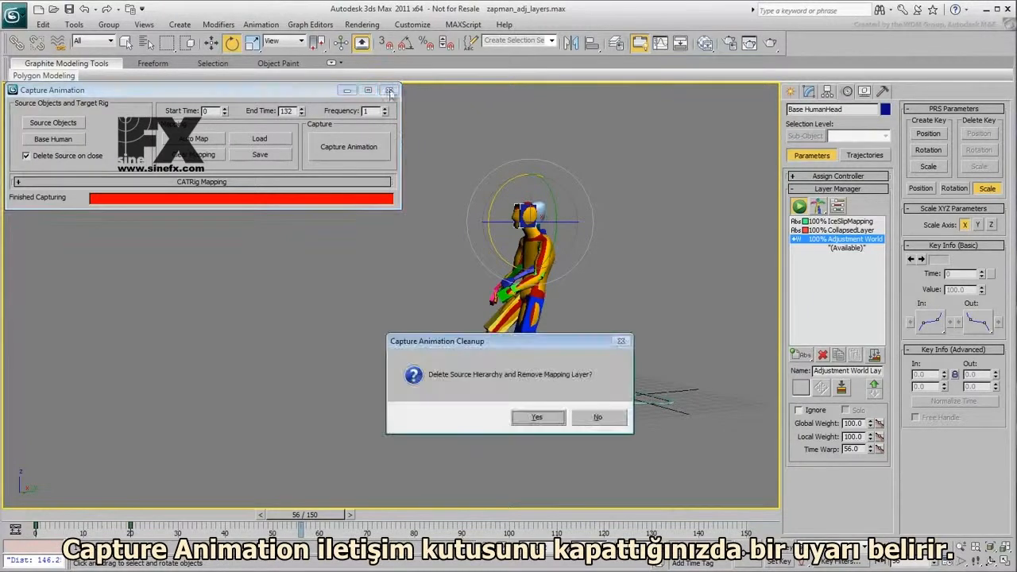
pyautogui.click(537, 418)
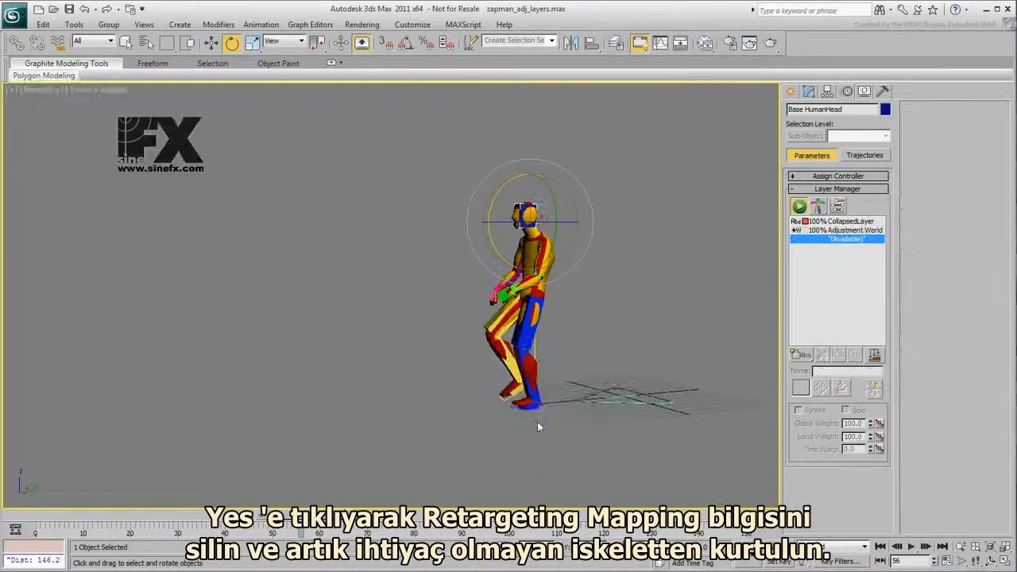
pyautogui.click(375, 396)
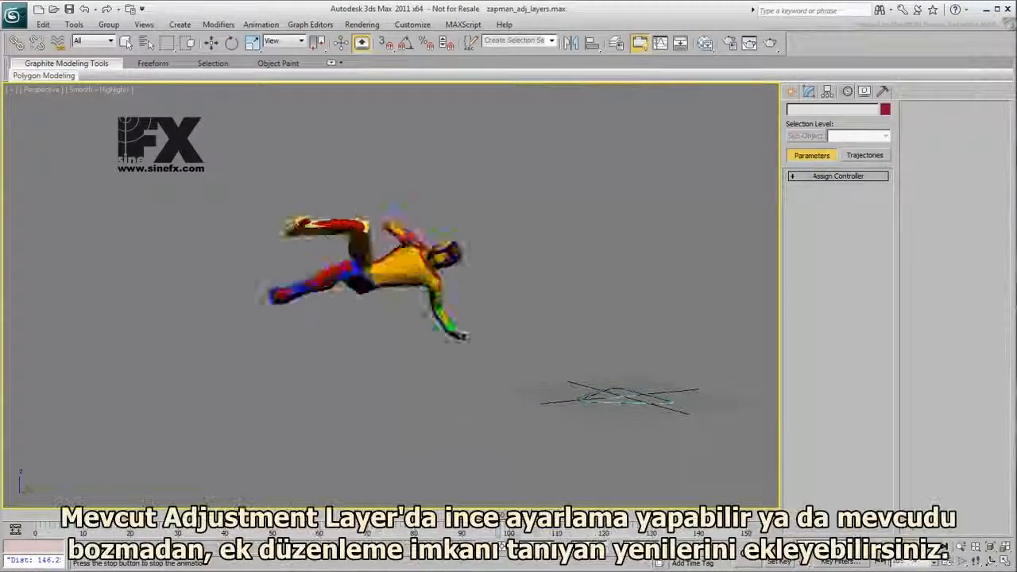
# Step: Play and scrub the cleaned-up animation on the remaining rig, and stop playback near the end of the fall
pyautogui.press('/')
pyautogui.moveTo(681, 531); pyautogui.dragTo(399, 530)
pyautogui.press('/')
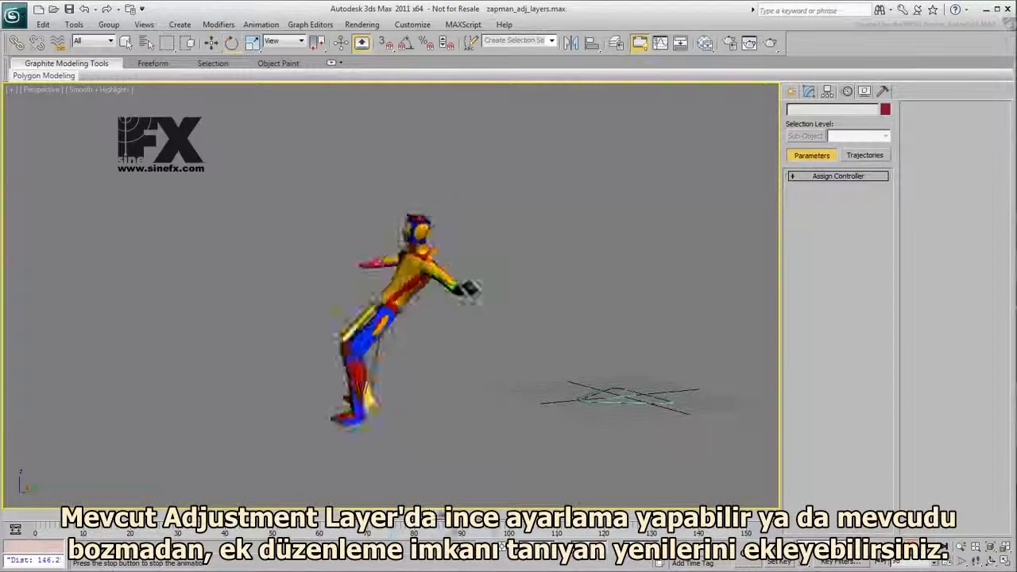
pyautogui.click(911, 547)
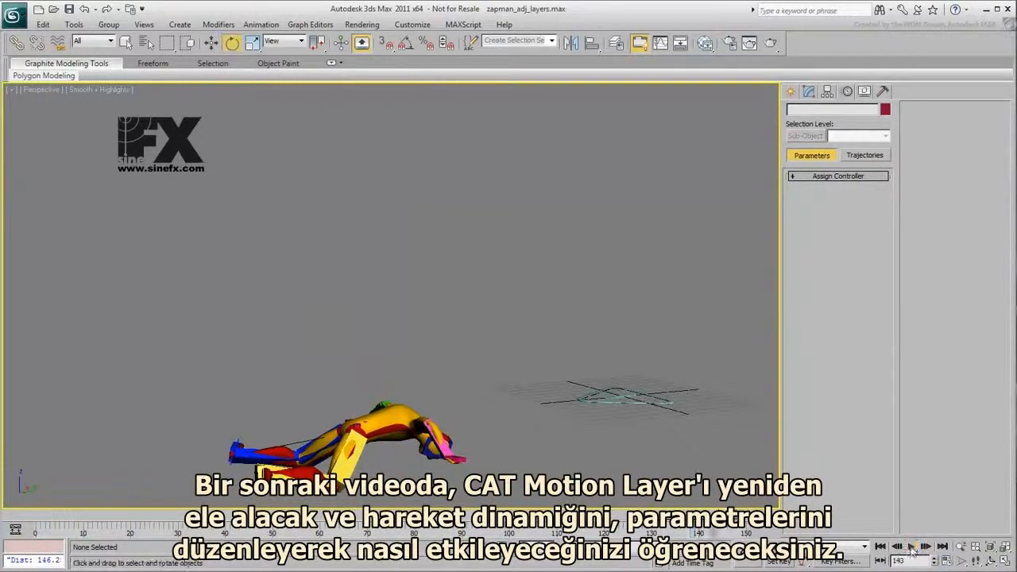